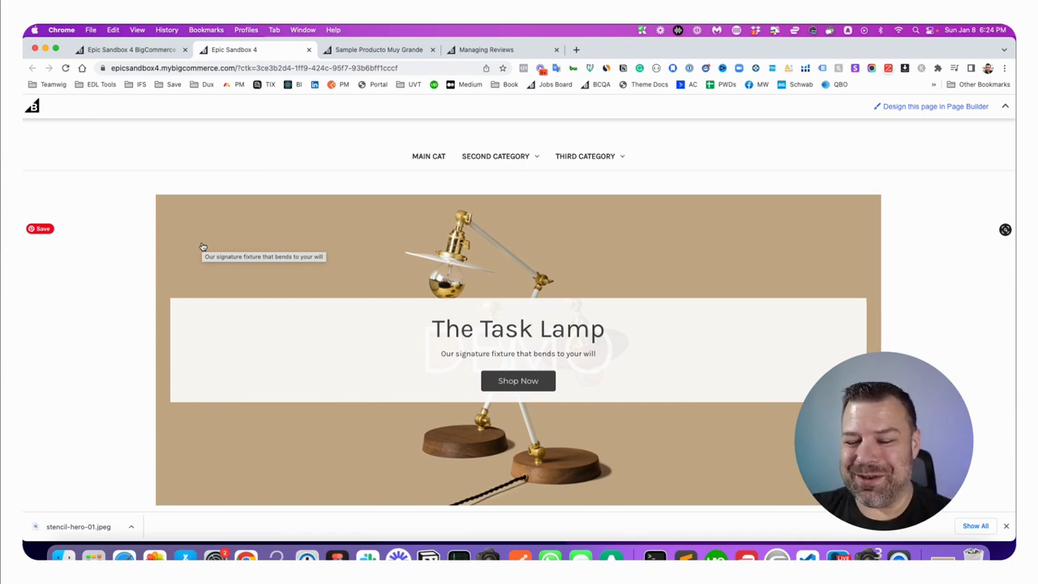
Step: Delete the second slide from the Home Page Carousel and reload the storefront to check the remaining slide
{"action": "left_click", "coordinate": [106, 51]}
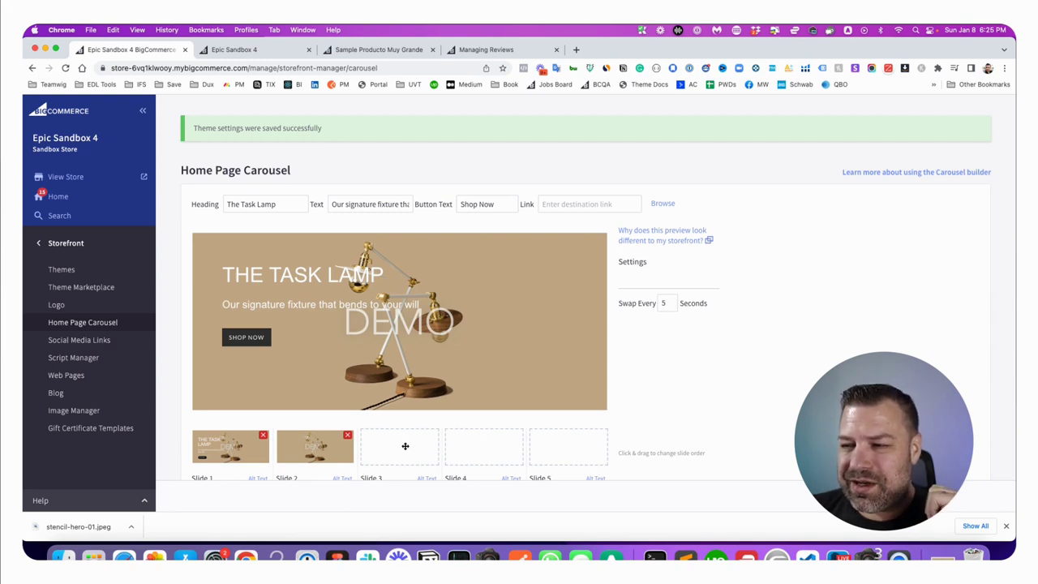
{"action": "left_click", "coordinate": [347, 435]}
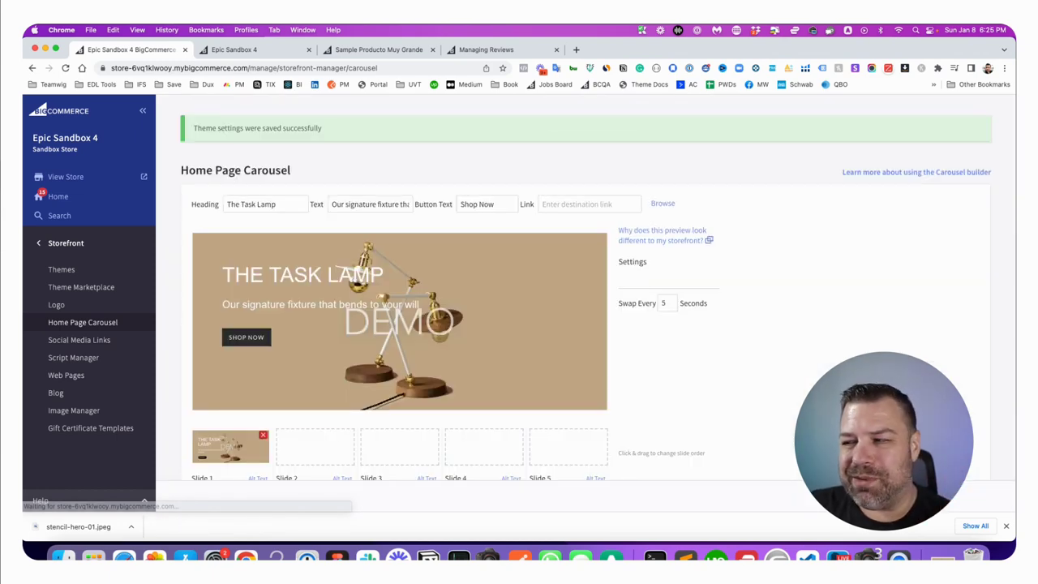
{"action": "left_click", "coordinate": [248, 51]}
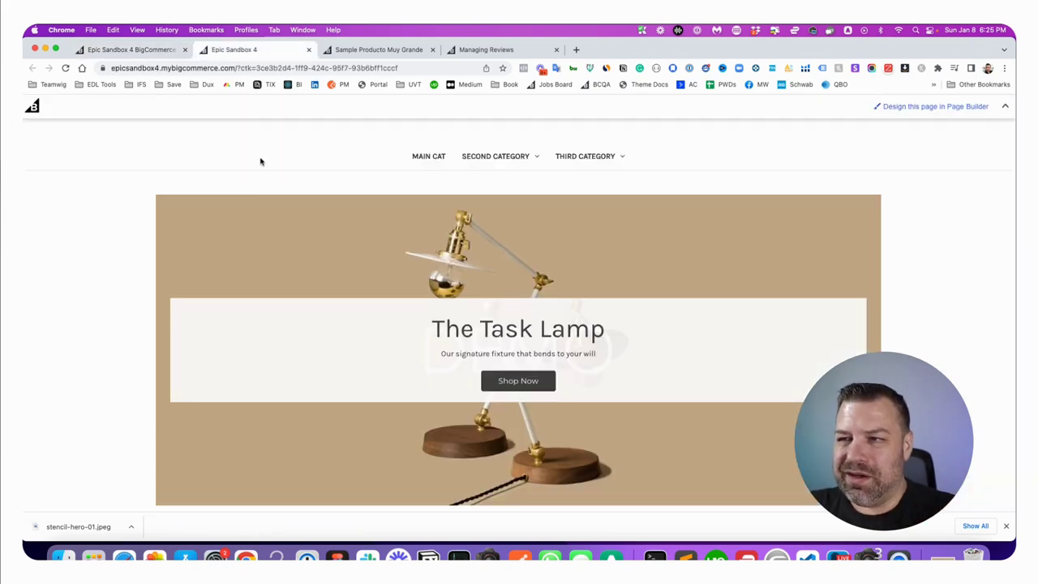
{"action": "key", "text": "super+r"}
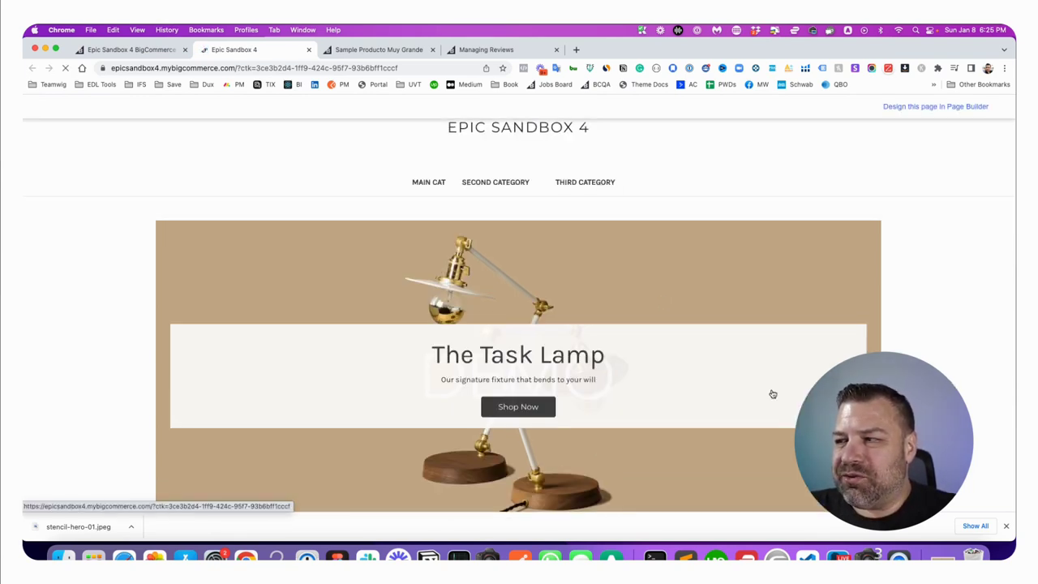
{"action": "scroll", "coordinate": [769, 452], "scroll_direction": "down", "scroll_amount": 2}
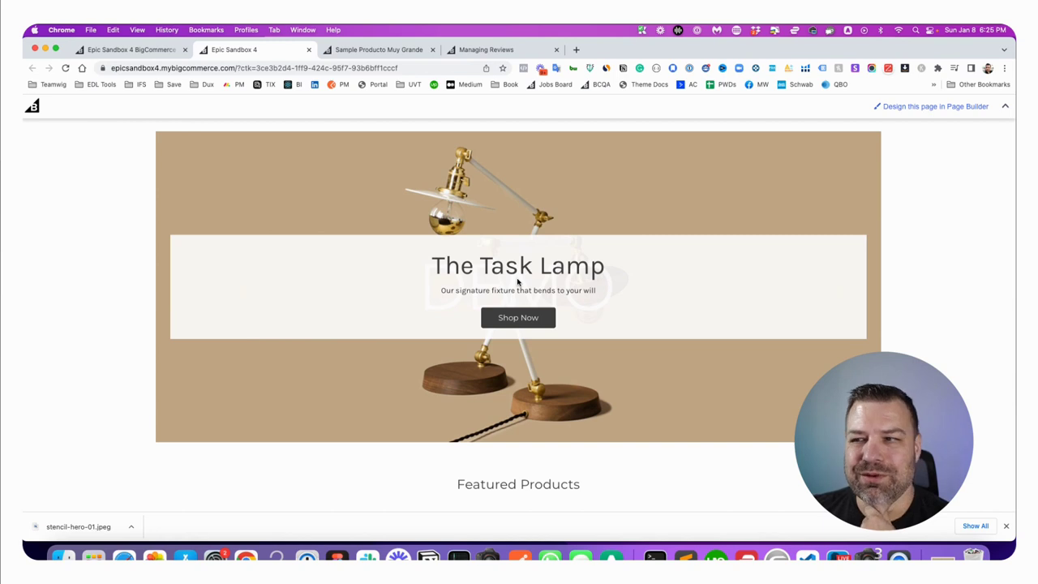
{"action": "scroll", "coordinate": [568, 272], "scroll_direction": "up", "scroll_amount": 1}
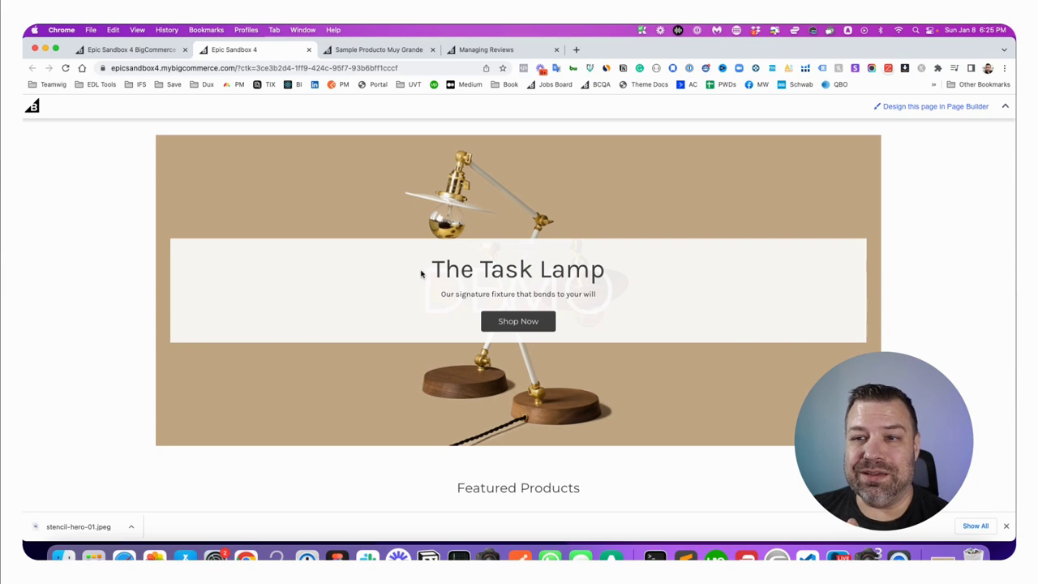
Step: Open the current theme, Cornerstone Clean Light, for customization from the store's Themes page
{"action": "left_click", "coordinate": [131, 51]}
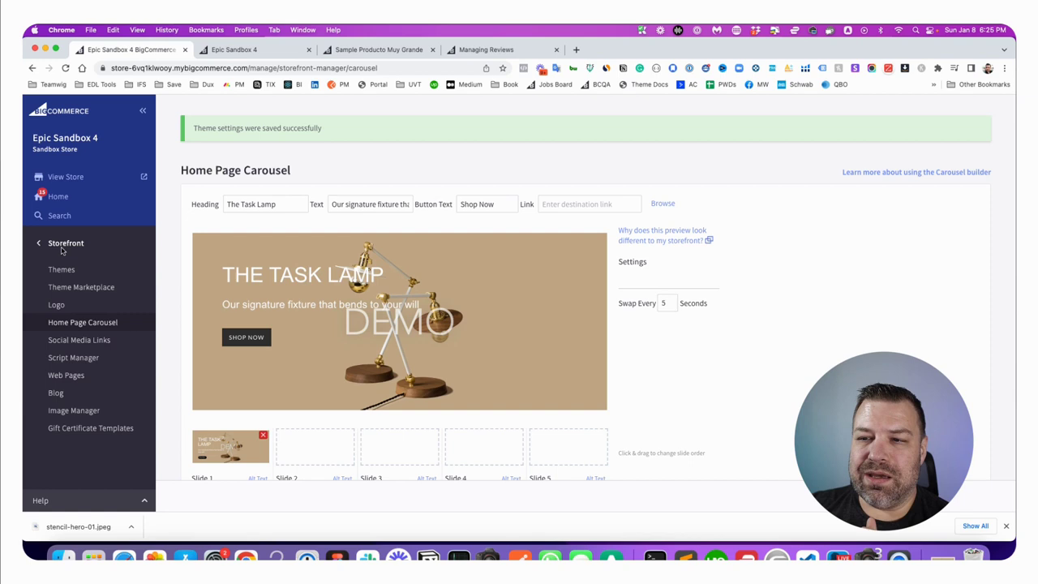
{"action": "left_click", "coordinate": [60, 272]}
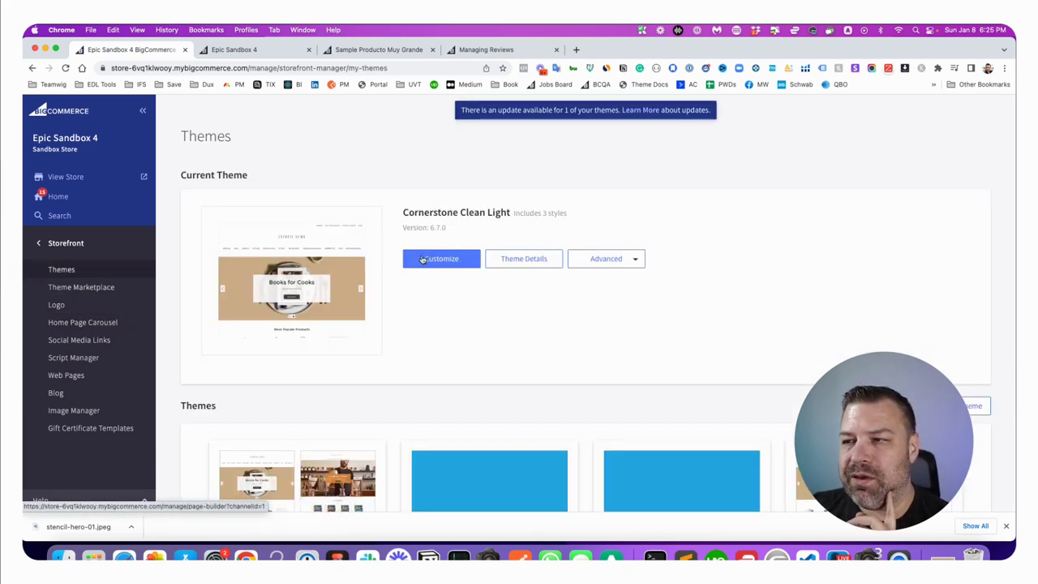
{"action": "left_click", "coordinate": [442, 259]}
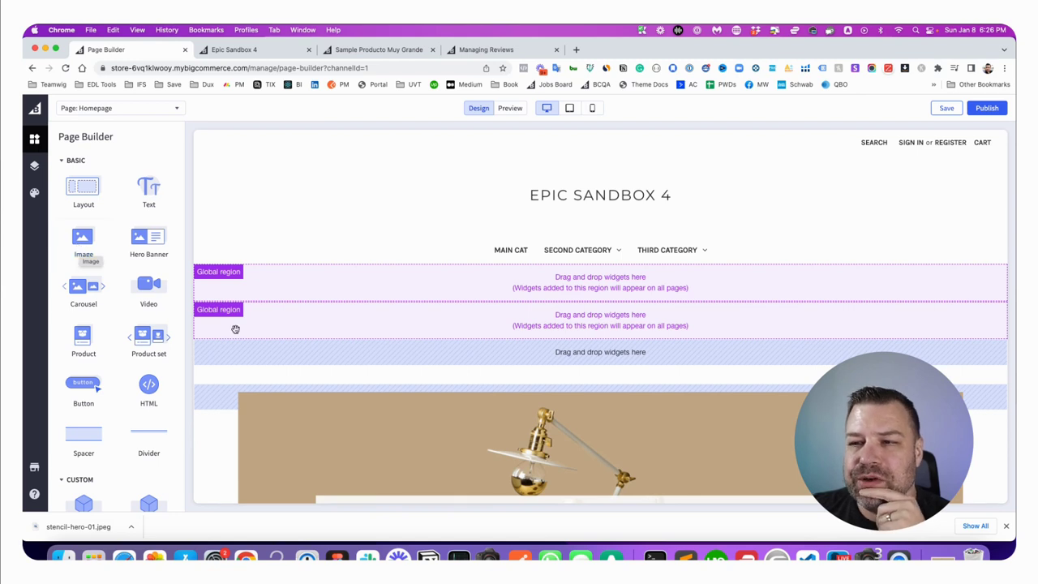
Step: Turn off Show carousel in the Home Page theme styles and close the settings
{"action": "scroll", "coordinate": [305, 382], "scroll_direction": "down", "scroll_amount": 3}
{"action": "scroll", "coordinate": [306, 382], "scroll_direction": "down", "scroll_amount": 1}
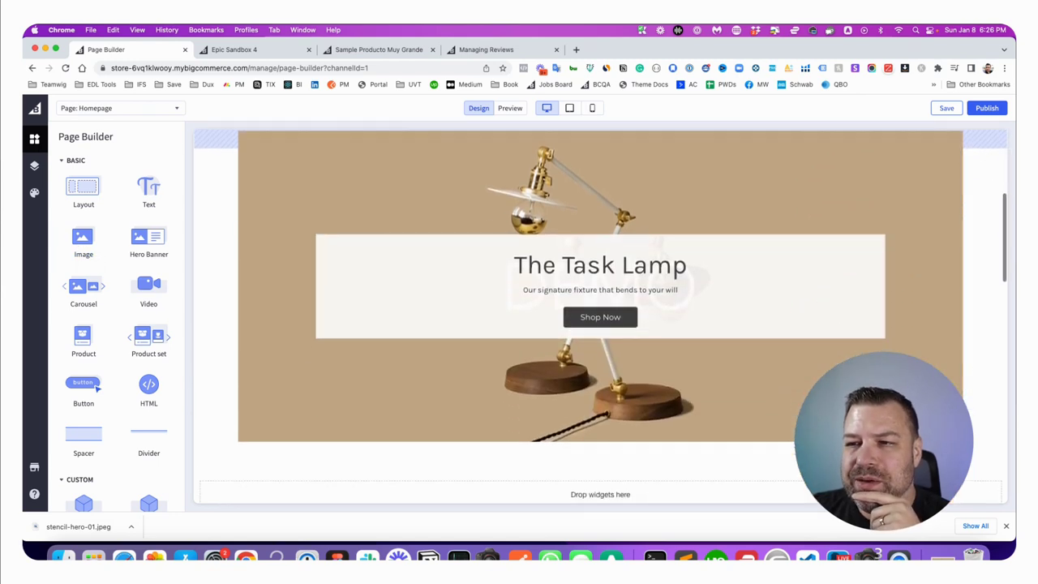
{"action": "left_click", "coordinate": [39, 197]}
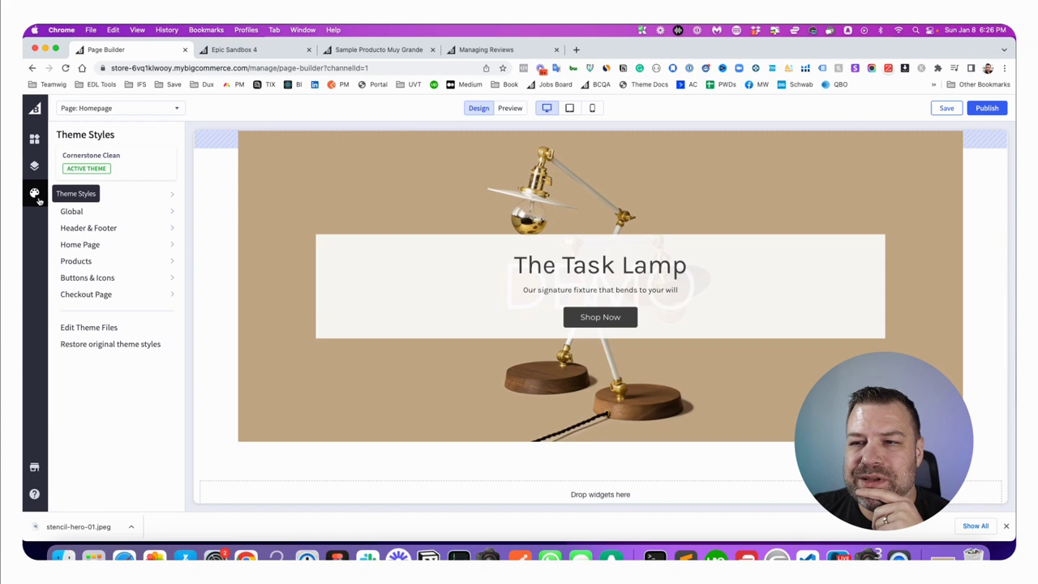
{"action": "left_click", "coordinate": [79, 245]}
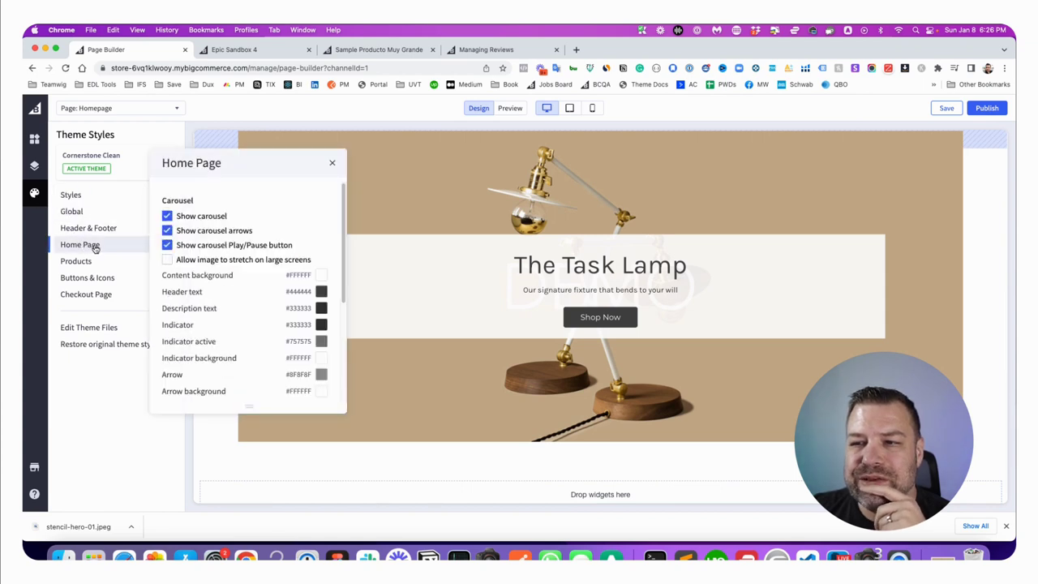
{"action": "left_click", "coordinate": [167, 217]}
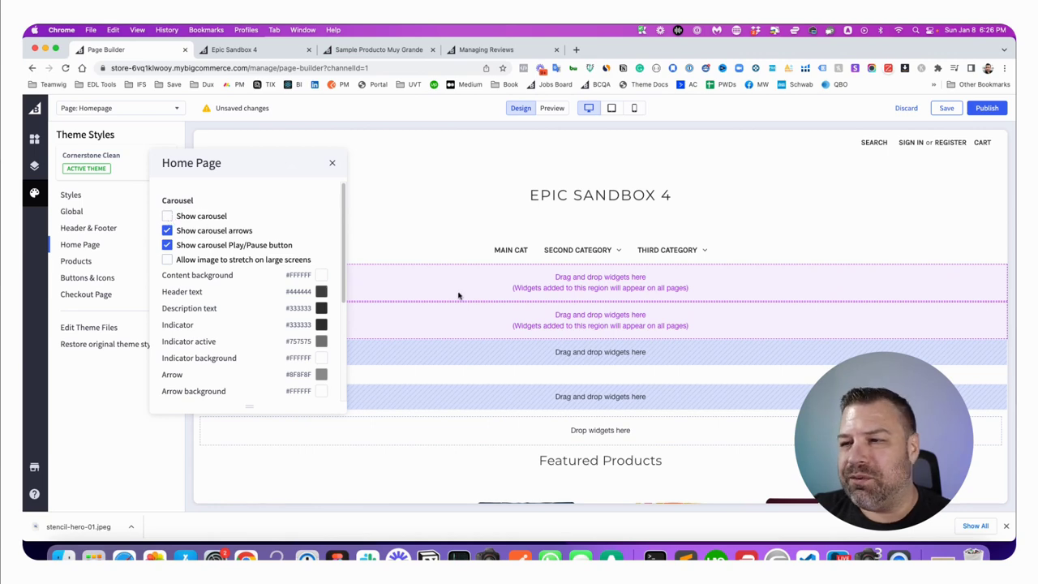
{"action": "scroll", "coordinate": [459, 294], "scroll_direction": "down", "scroll_amount": 3}
{"action": "left_click", "coordinate": [332, 162]}
{"action": "scroll", "coordinate": [449, 278], "scroll_direction": "down", "scroll_amount": 1}
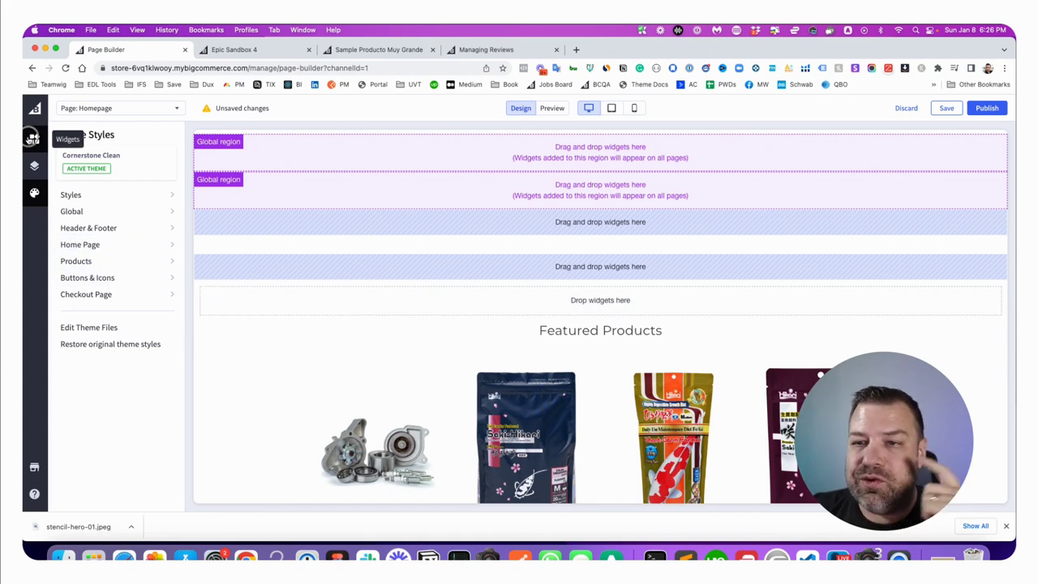
Step: Add an Image widget to the homepage in the drop area directly above Featured Products
{"action": "left_click", "coordinate": [34, 139]}
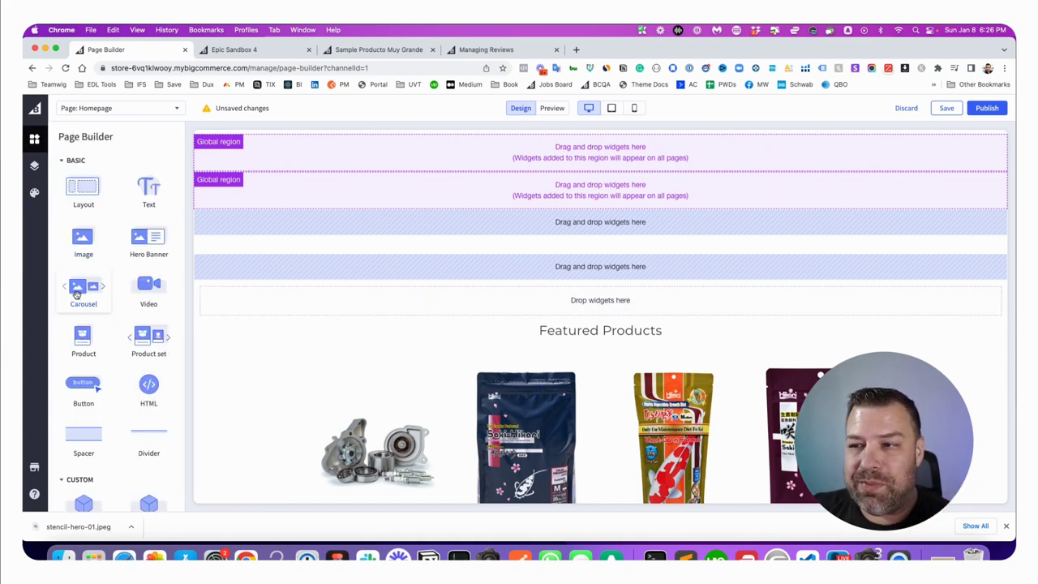
{"action": "scroll", "coordinate": [118, 397], "scroll_direction": "down", "scroll_amount": 10}
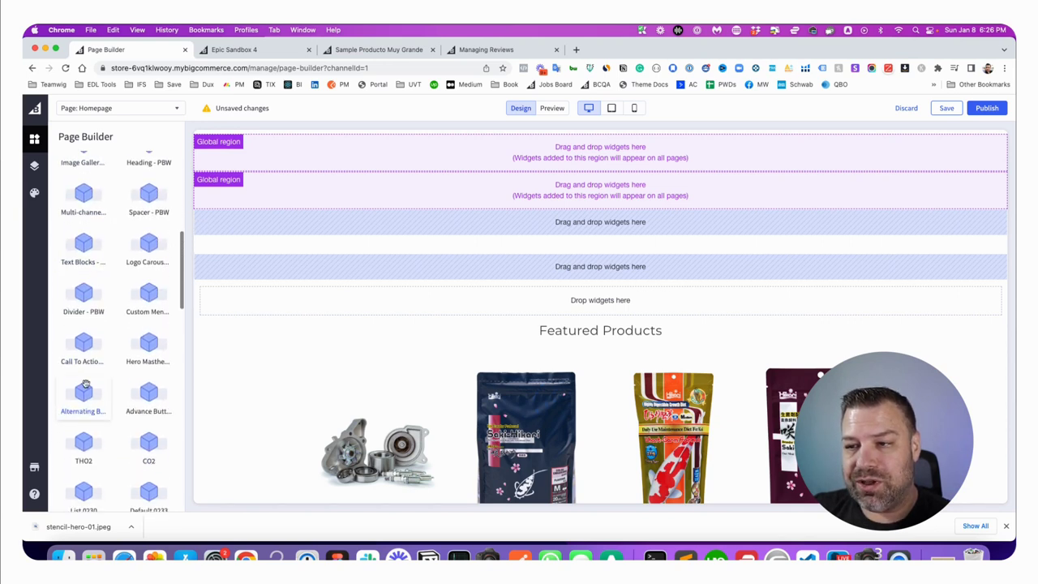
{"action": "scroll", "coordinate": [117, 397], "scroll_direction": "up", "scroll_amount": 10}
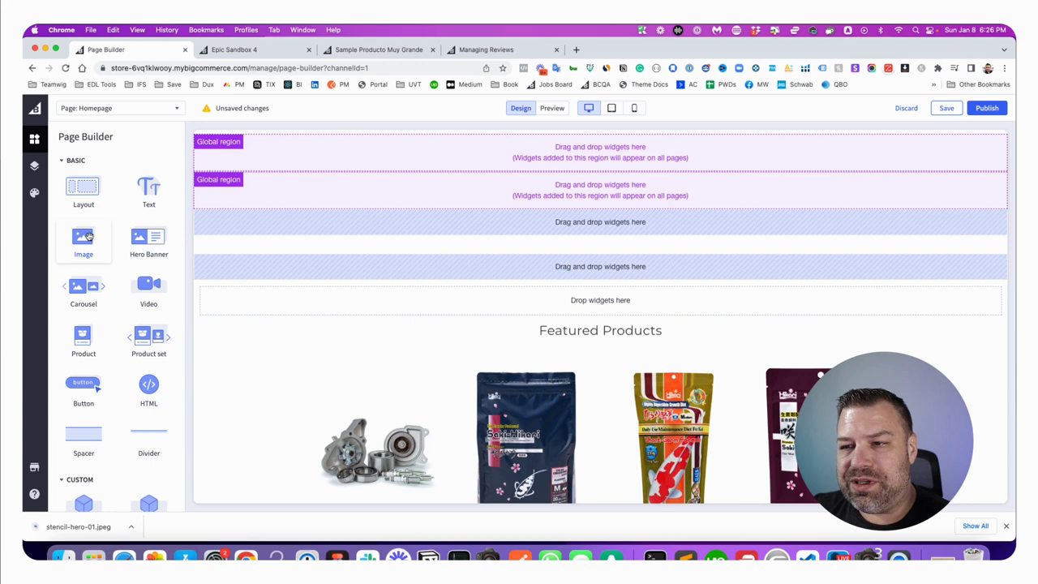
{"action": "left_click_drag", "start_coordinate": [84, 235], "coordinate": [562, 309]}
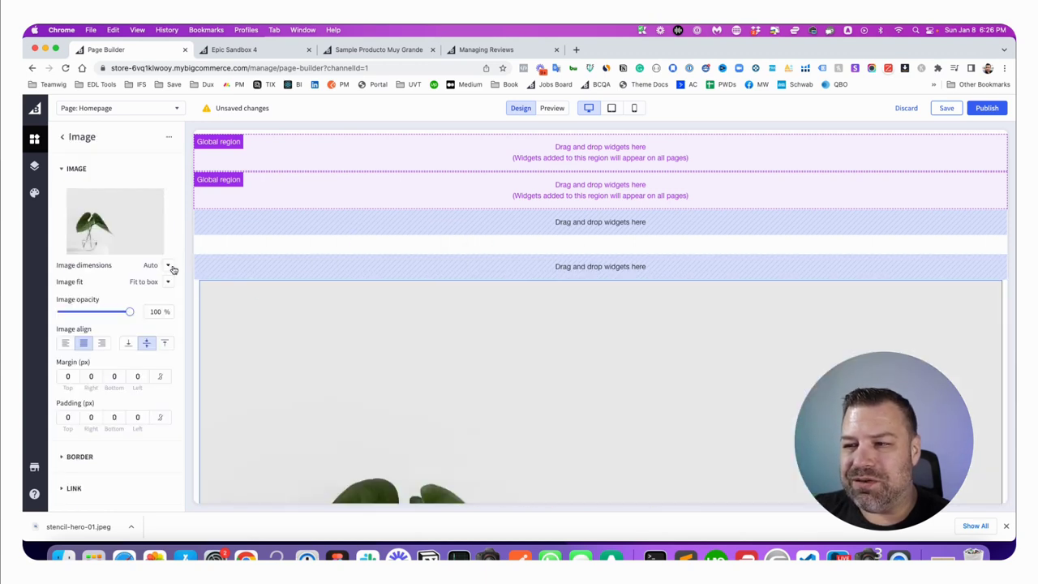
{"action": "scroll", "coordinate": [331, 364], "scroll_direction": "down", "scroll_amount": 8}
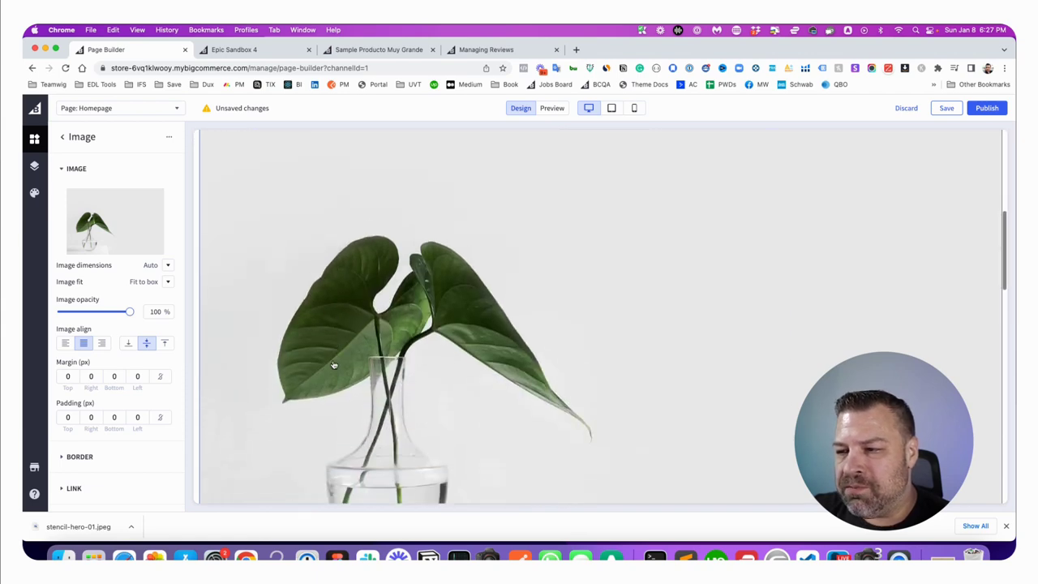
{"action": "scroll", "coordinate": [332, 364], "scroll_direction": "up", "scroll_amount": 10}
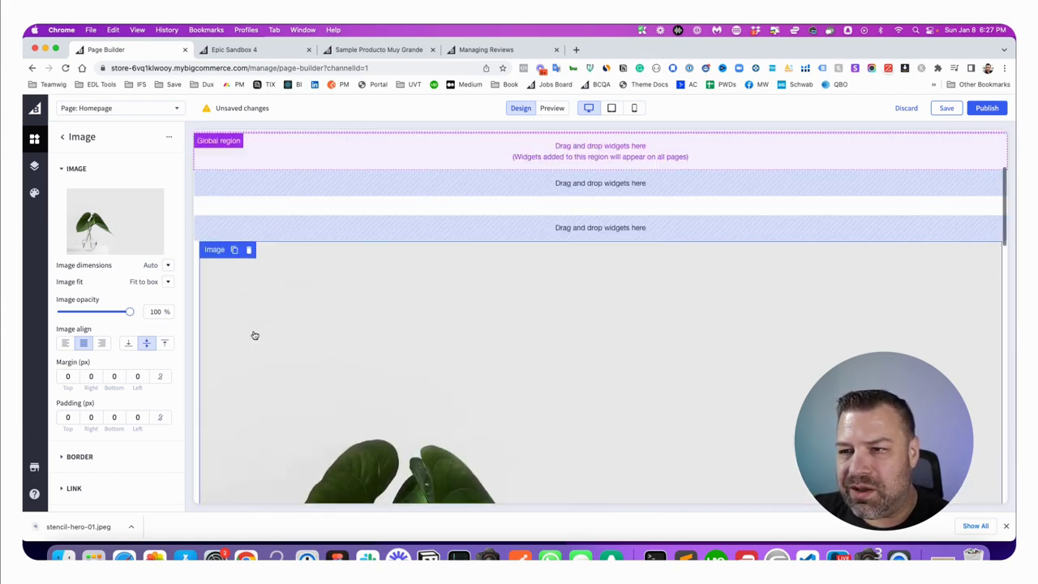
Step: Replace the widget's placeholder picture with the 1059 x 480px red guitar collection banner from My Images
{"action": "left_click", "coordinate": [121, 224]}
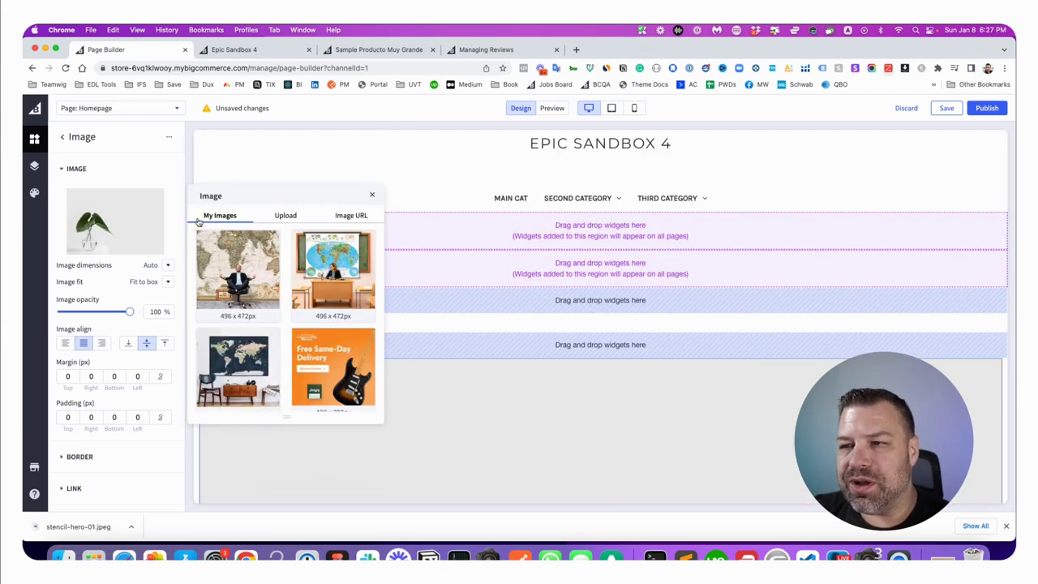
{"action": "left_click", "coordinate": [286, 216]}
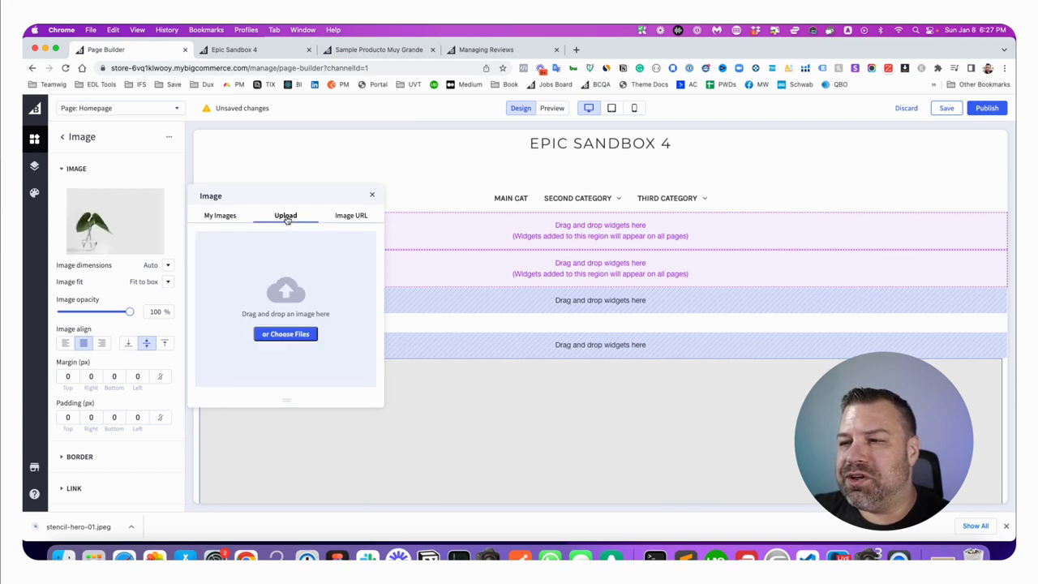
{"action": "left_click", "coordinate": [221, 218]}
{"action": "scroll", "coordinate": [284, 328], "scroll_direction": "down", "scroll_amount": 3}
{"action": "scroll", "coordinate": [286, 331], "scroll_direction": "down", "scroll_amount": 5}
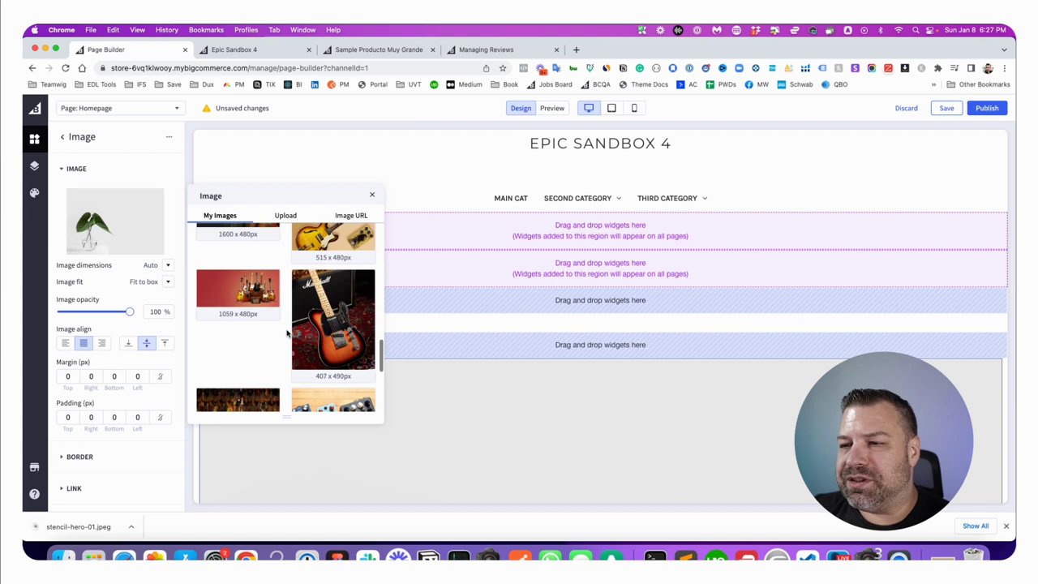
{"action": "left_click", "coordinate": [237, 291]}
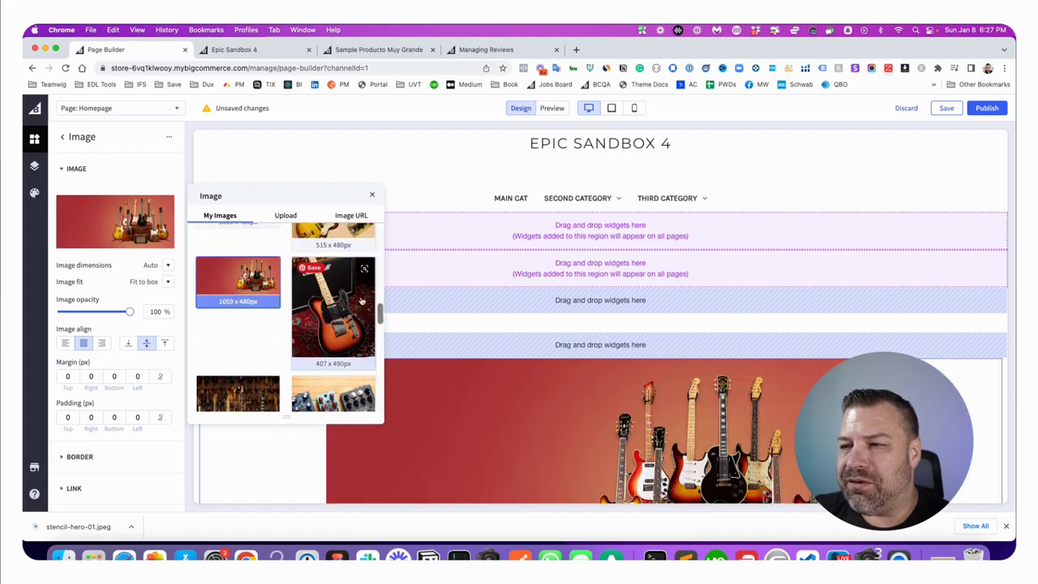
{"action": "left_click", "coordinate": [371, 194]}
{"action": "scroll", "coordinate": [531, 427], "scroll_direction": "down", "scroll_amount": 2}
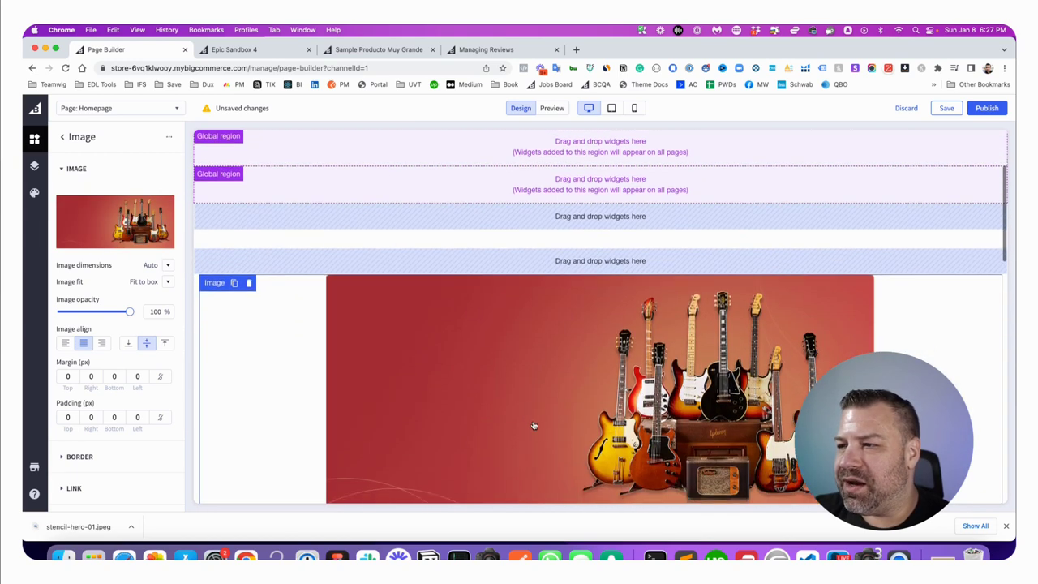
Step: Preview the homepage and bring up the publish confirmation, cancelling it without publishing
{"action": "left_click", "coordinate": [552, 108]}
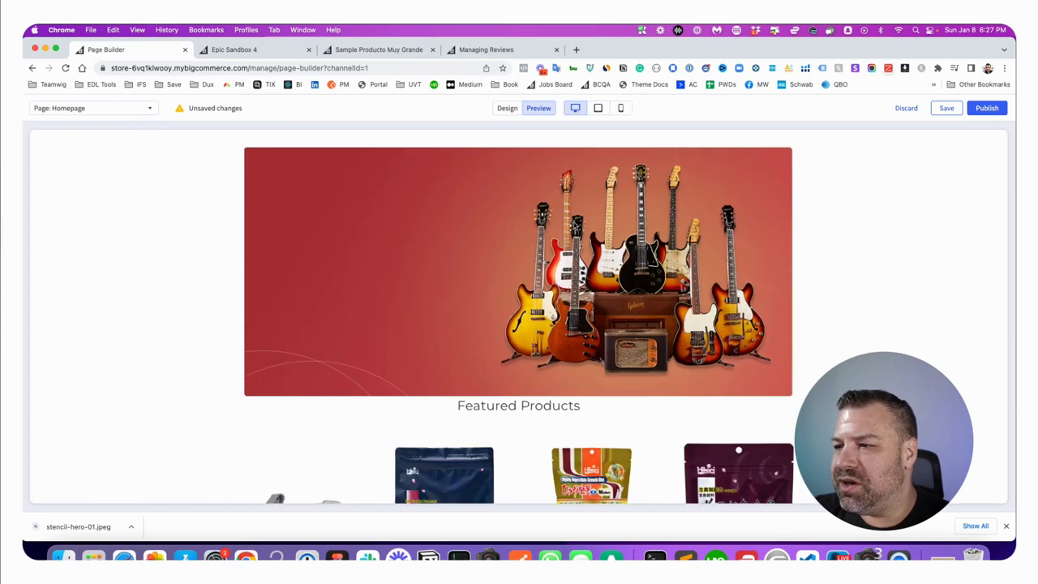
{"action": "scroll", "coordinate": [613, 245], "scroll_direction": "up", "scroll_amount": 3}
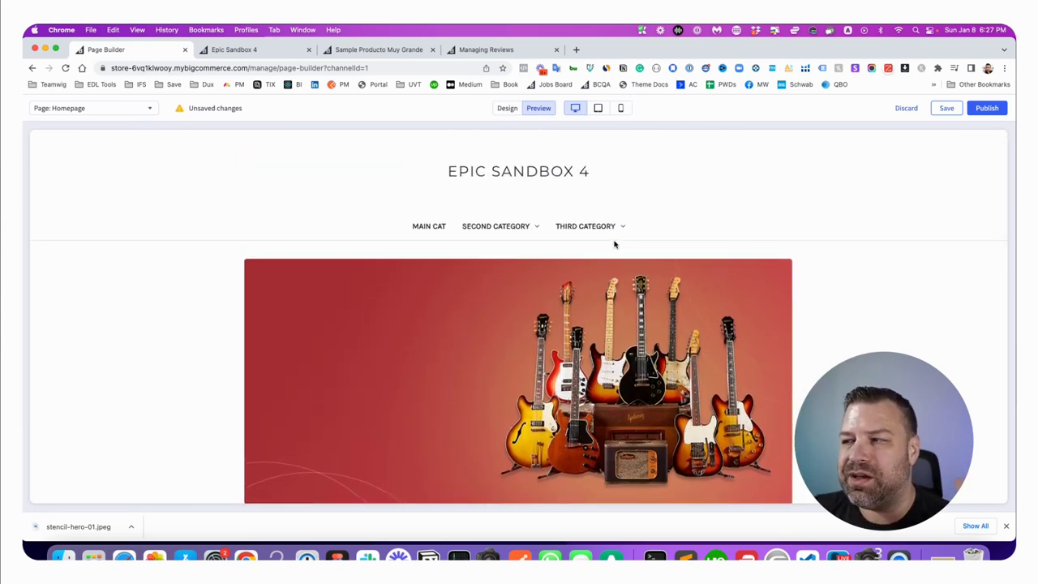
{"action": "left_click", "coordinate": [978, 110]}
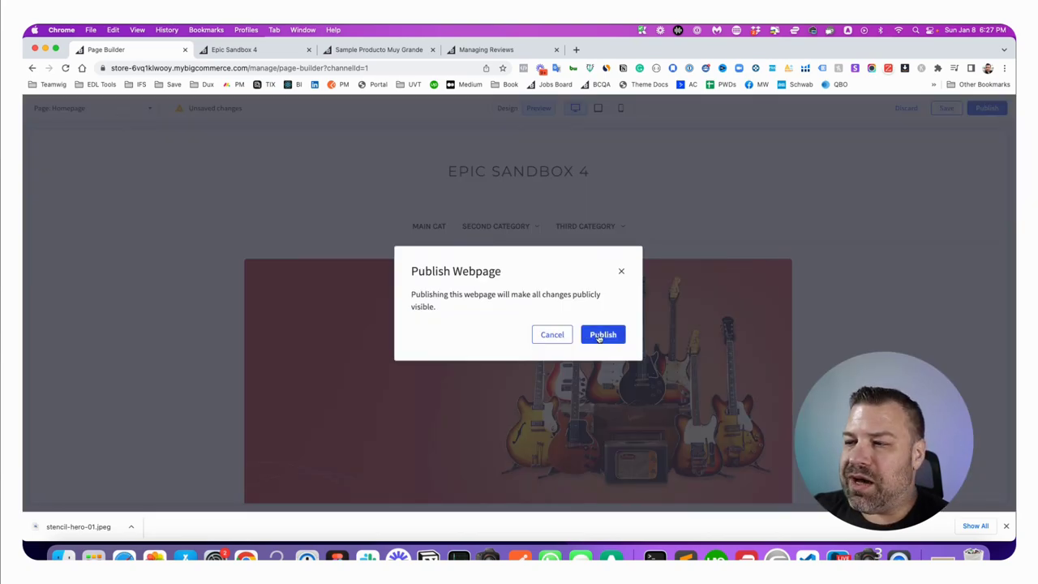
{"action": "left_click", "coordinate": [551, 335]}
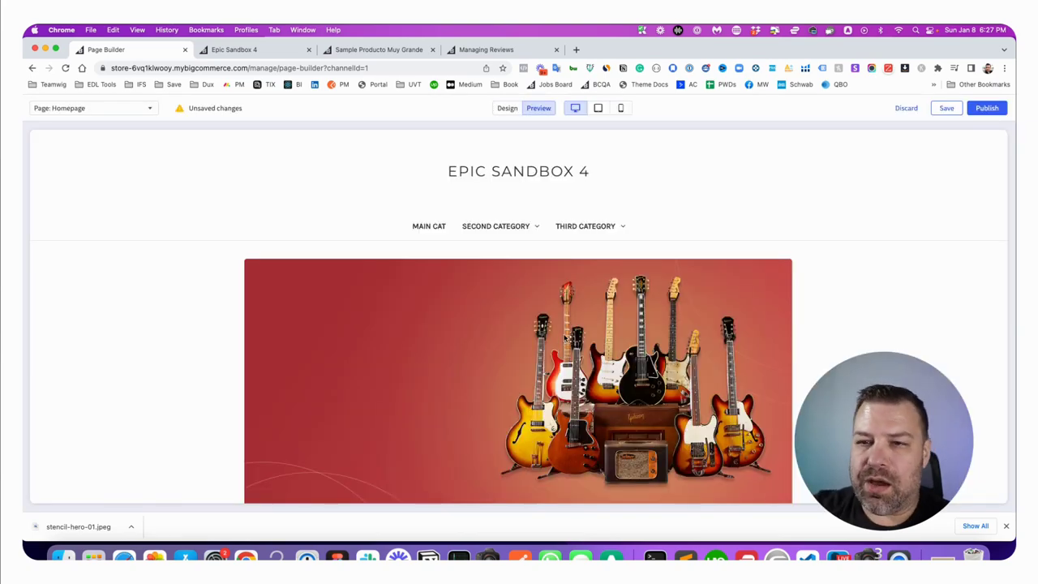